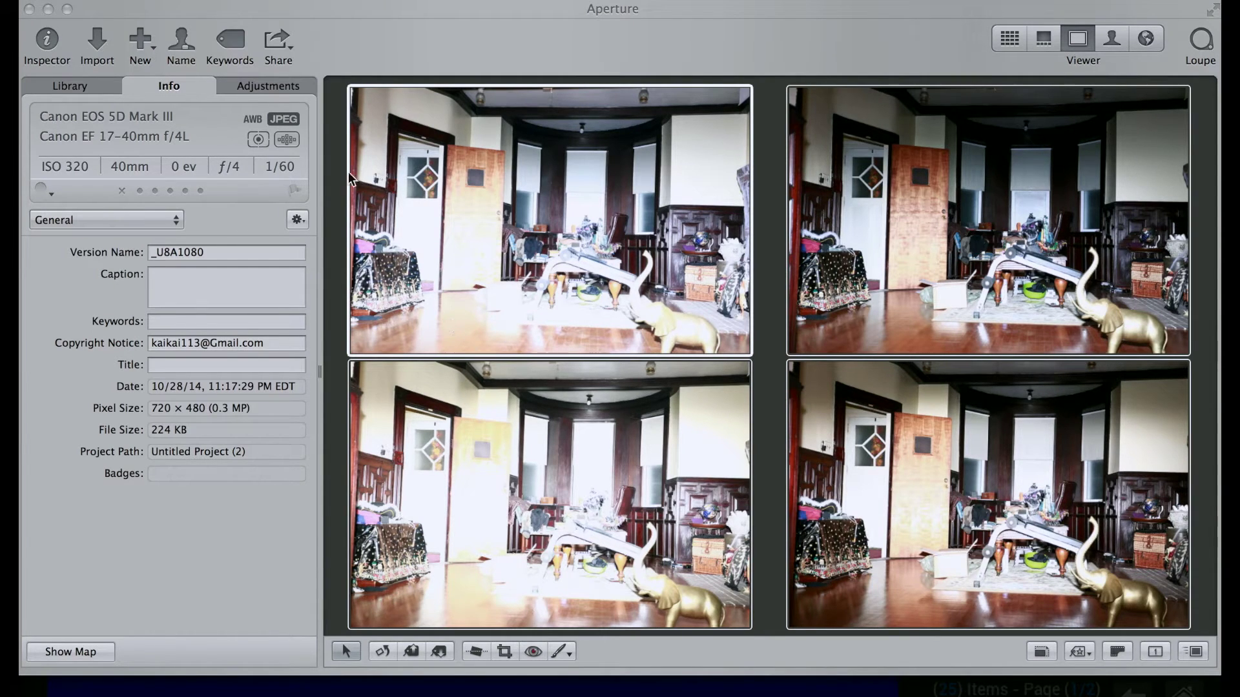
Show the RGB loupe and review the ISO and flash info of all four photos, ending on the first
{"action": "key", "text": "grave"}
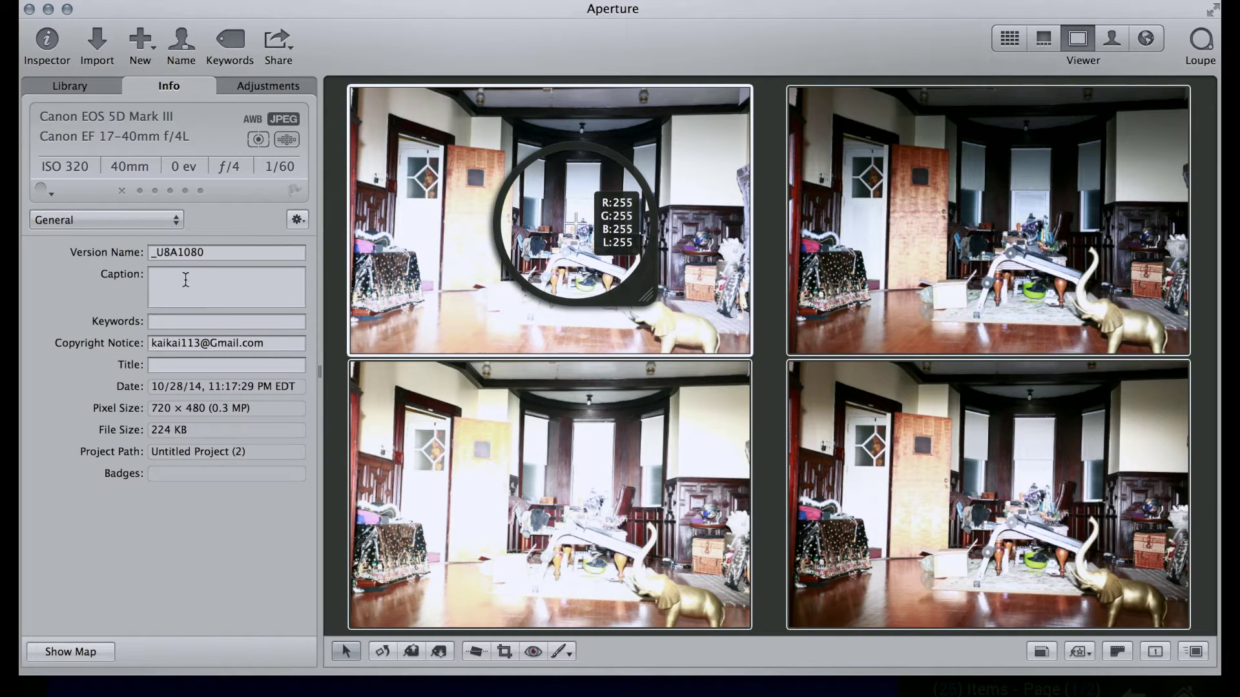
{"action": "left_click", "coordinate": [597, 505]}
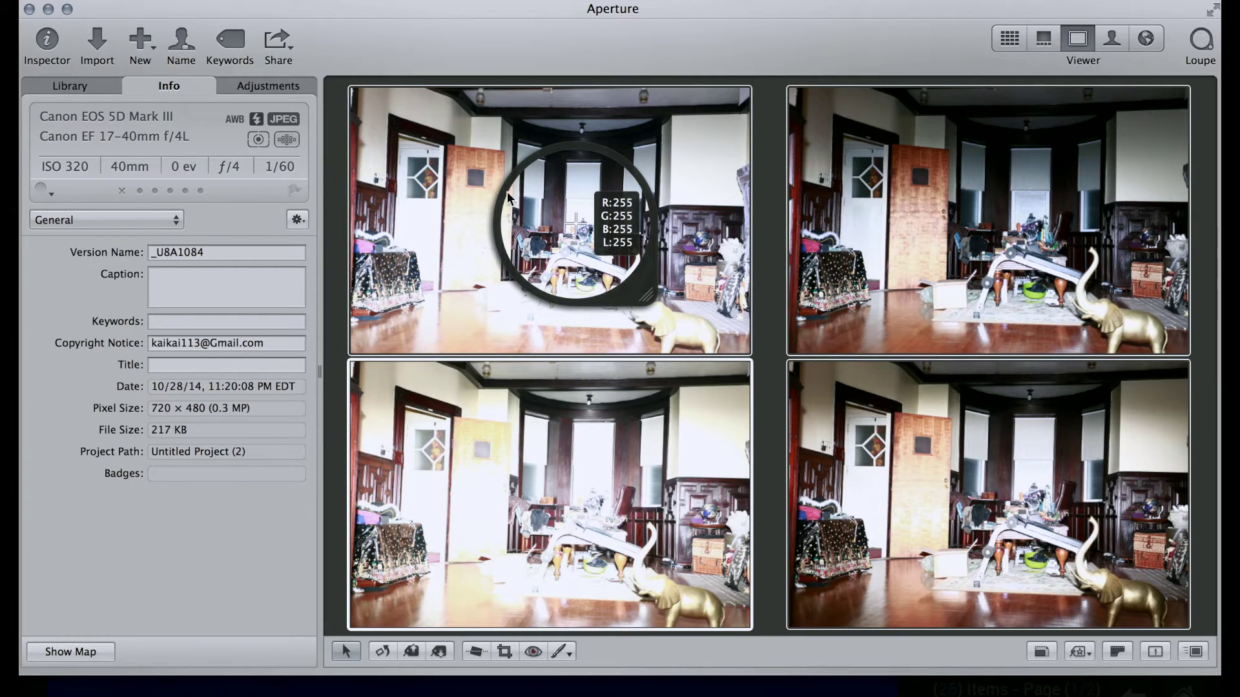
{"action": "left_click", "coordinate": [432, 200]}
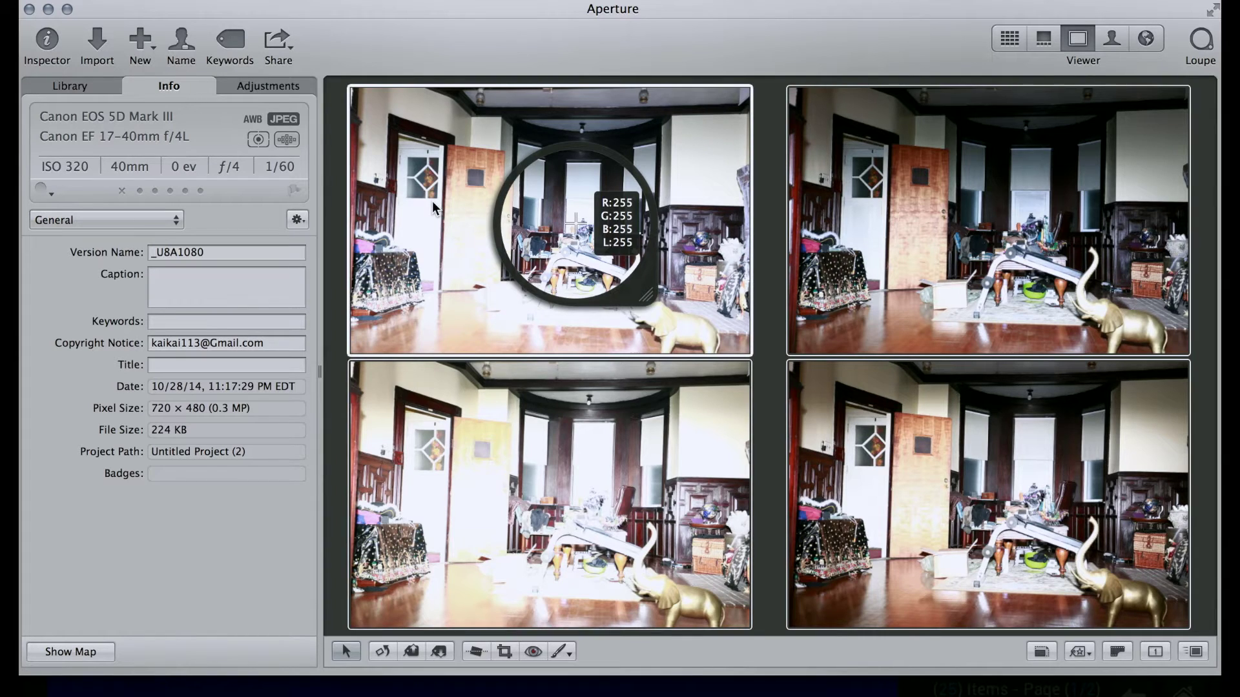
{"action": "left_click", "coordinate": [1024, 275]}
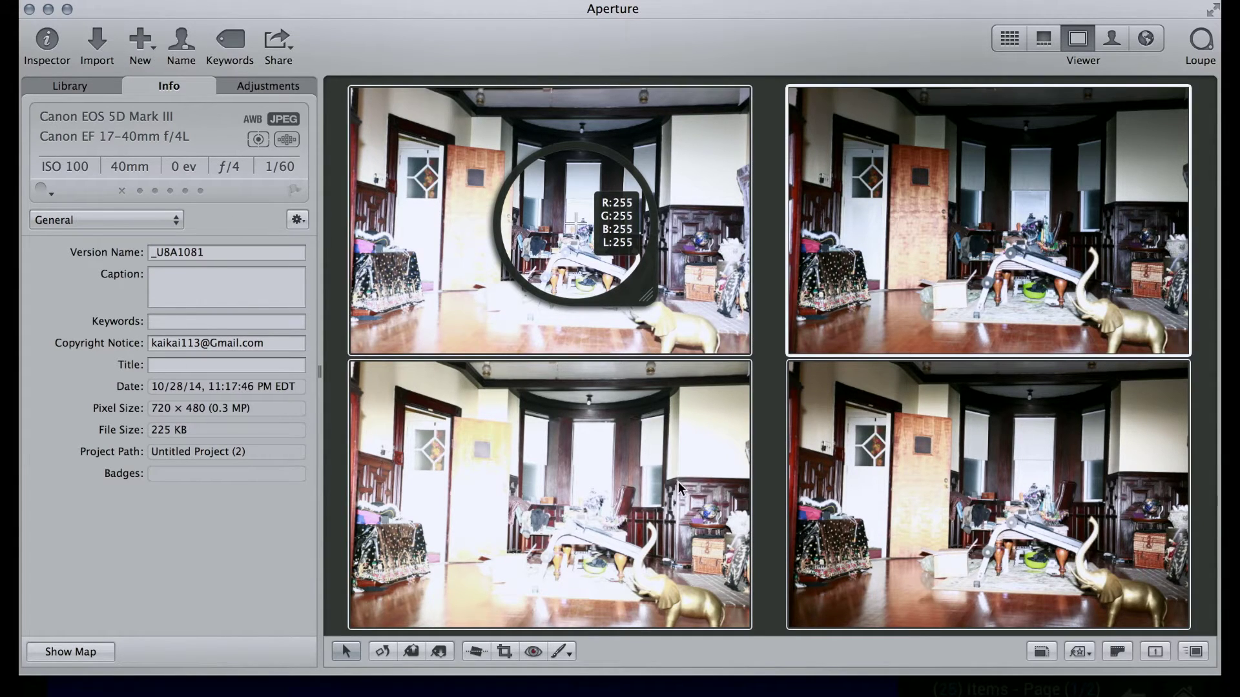
{"action": "left_click", "coordinate": [692, 468]}
{"action": "left_click", "coordinate": [965, 494]}
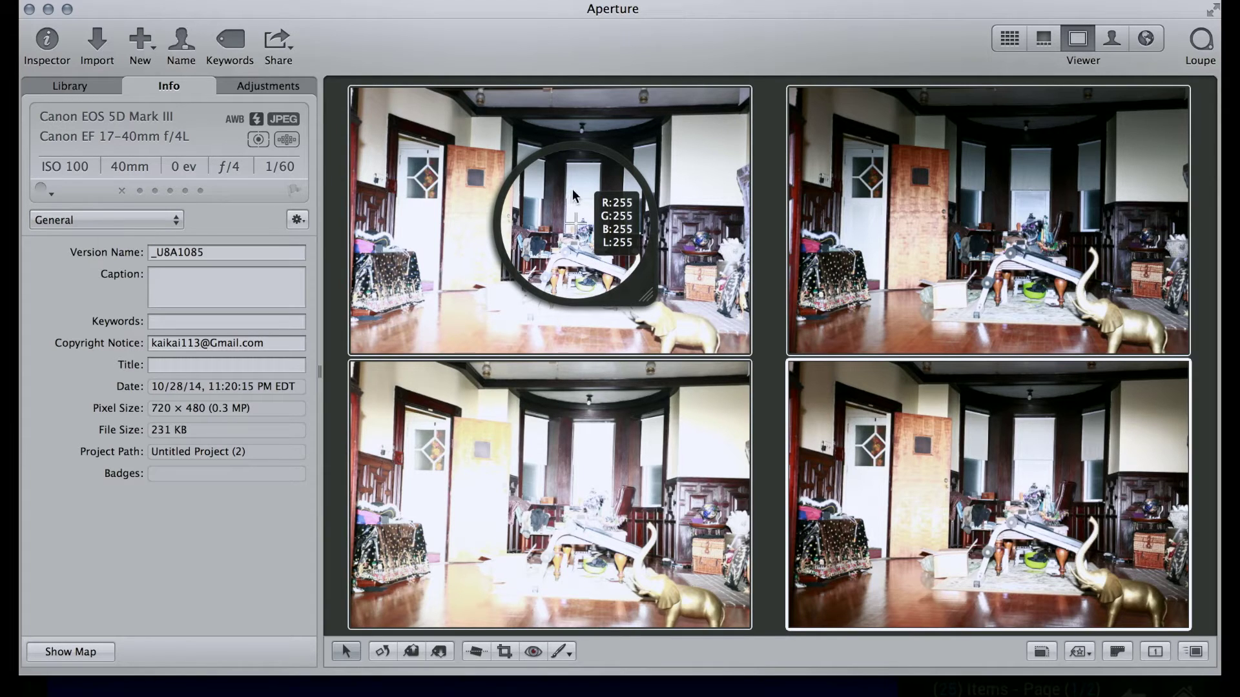
{"action": "left_click", "coordinate": [708, 145]}
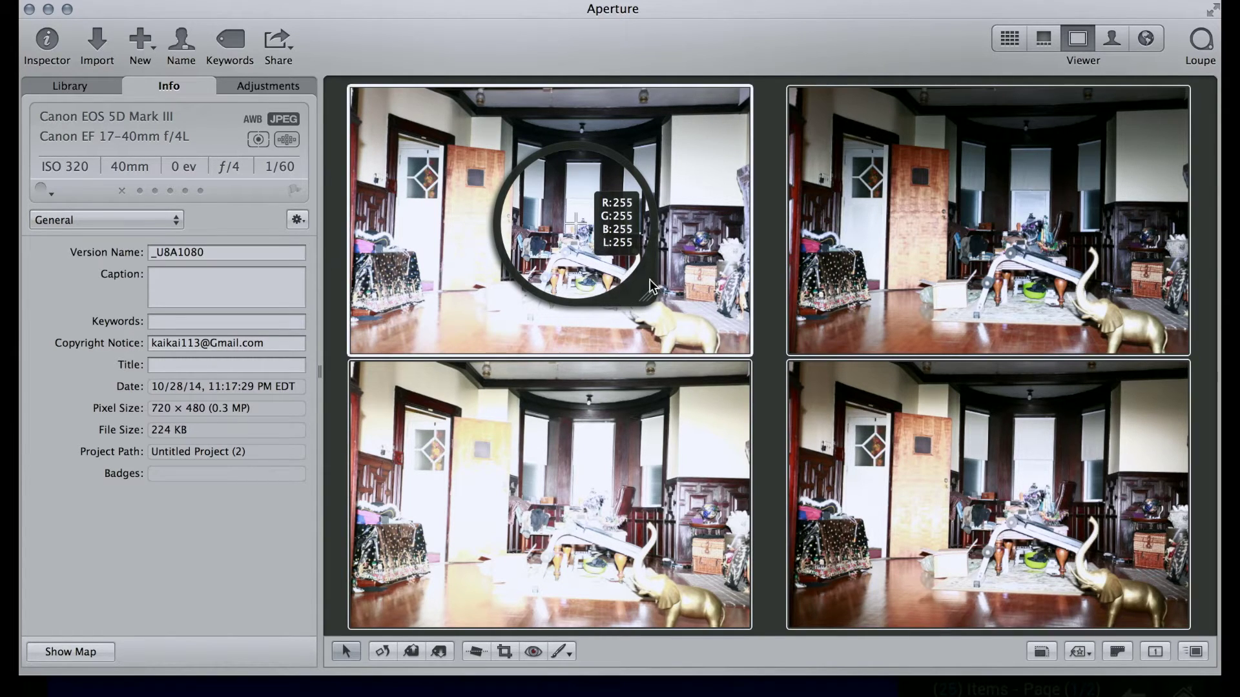
Sample the first photo's clipped window (255) and darker door area (R 81, G 90, B 98, L 88) with the loupe
{"action": "left_click_drag", "start_coordinate": [640, 281], "coordinate": [651, 246]}
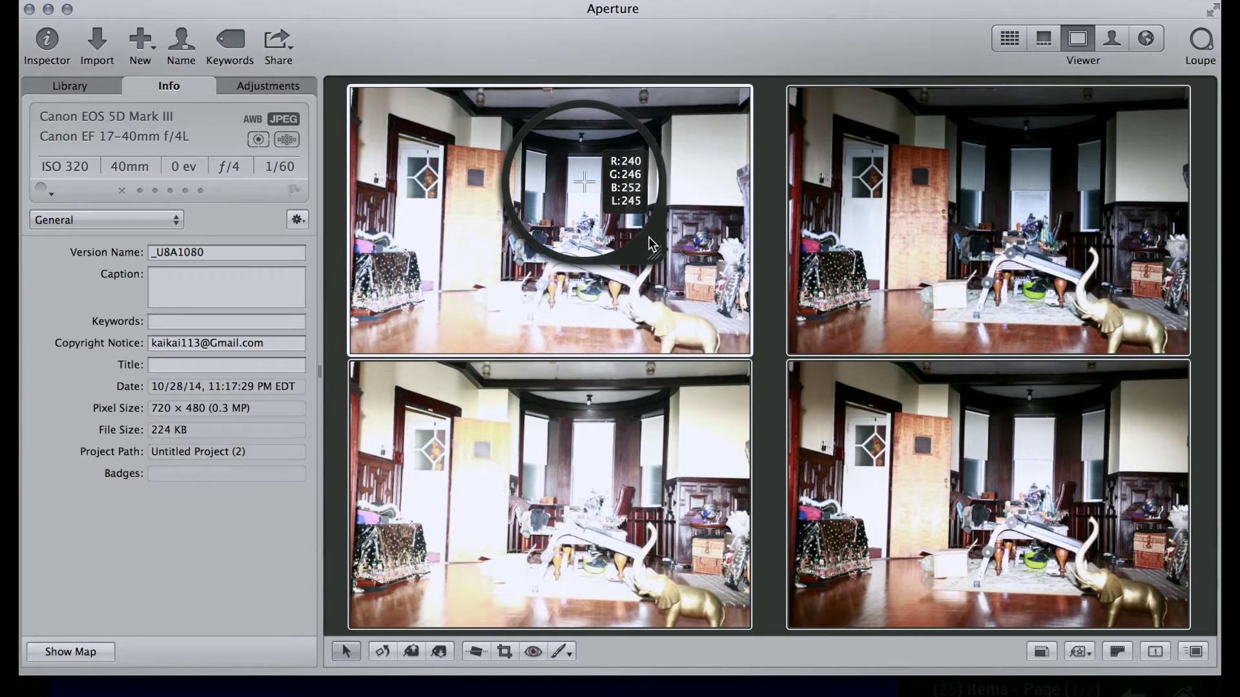
{"action": "mouse_move", "coordinate": [648, 236]}
{"action": "left_mouse_down"}
{"action": "mouse_move", "coordinate": [652, 209]}
{"action": "mouse_move", "coordinate": [666, 459]}
{"action": "mouse_move", "coordinate": [650, 488]}
{"action": "mouse_move", "coordinate": [659, 517]}
{"action": "mouse_move", "coordinate": [645, 563]}
{"action": "mouse_move", "coordinate": [726, 488]}
{"action": "mouse_move", "coordinate": [716, 487]}
{"action": "left_mouse_up"}
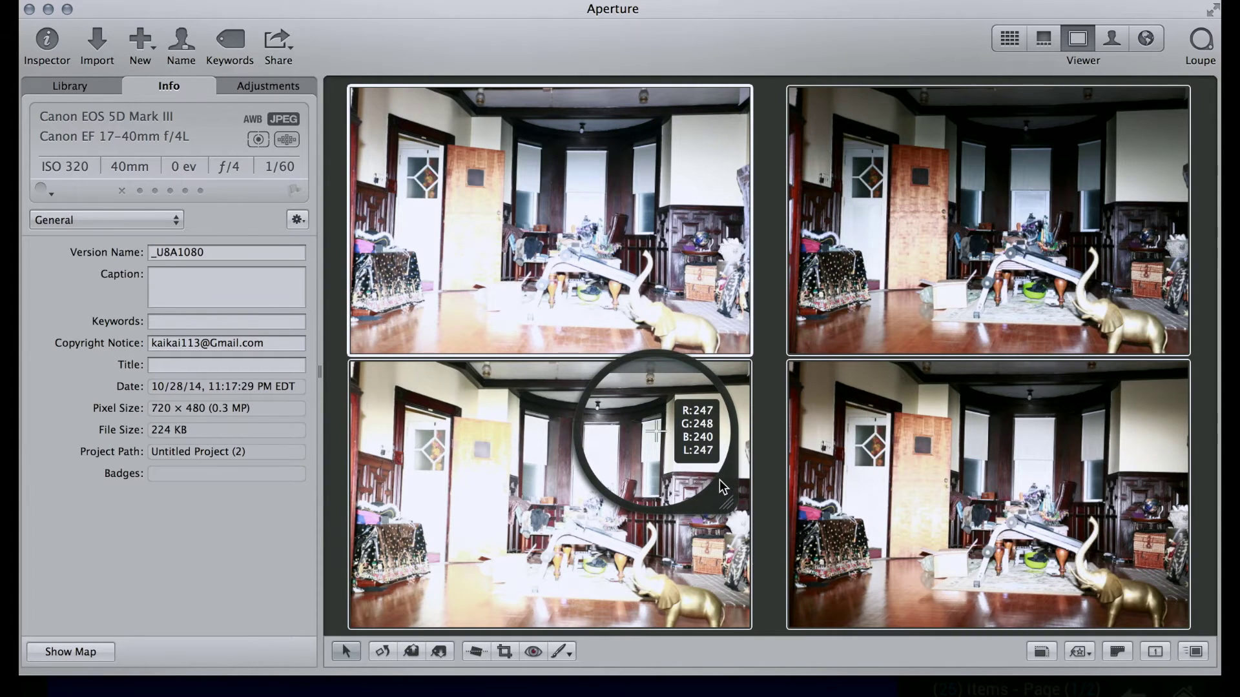
{"action": "mouse_move", "coordinate": [719, 479]}
{"action": "left_mouse_down"}
{"action": "mouse_move", "coordinate": [651, 505]}
{"action": "mouse_move", "coordinate": [648, 200]}
{"action": "mouse_move", "coordinate": [649, 238]}
{"action": "left_mouse_up"}
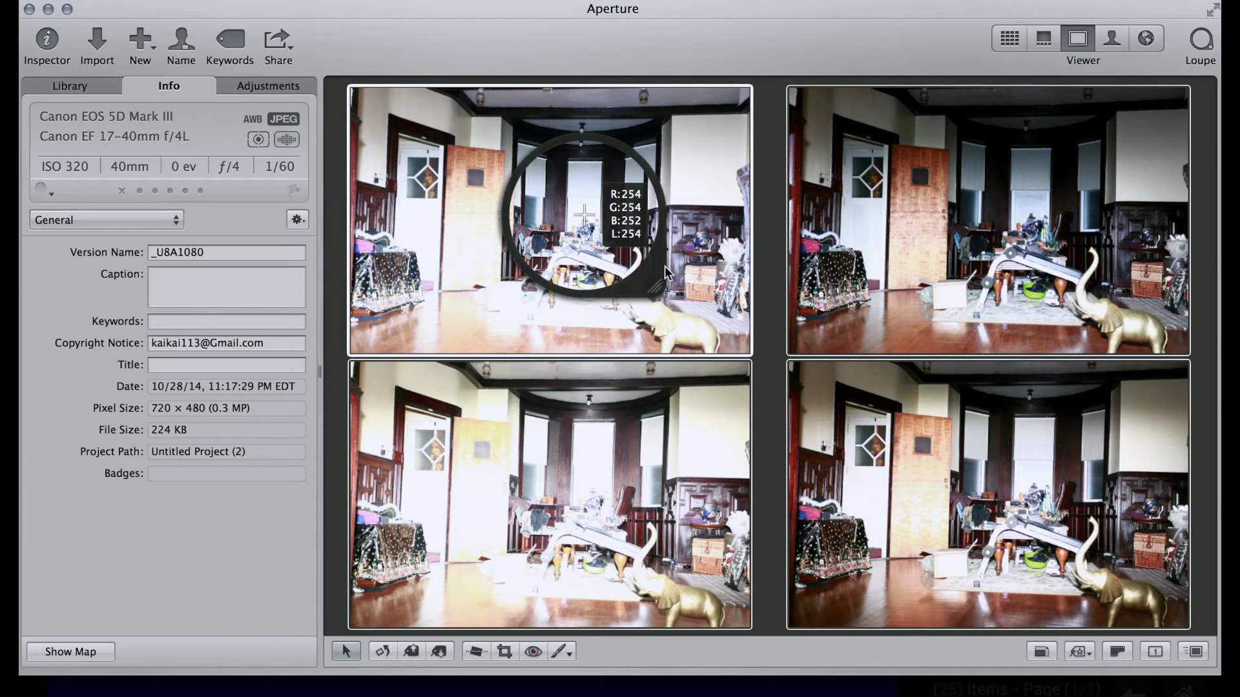
{"action": "mouse_move", "coordinate": [657, 266]}
{"action": "left_mouse_down"}
{"action": "mouse_move", "coordinate": [482, 281]}
{"action": "mouse_move", "coordinate": [490, 273]}
{"action": "mouse_move", "coordinate": [531, 559]}
{"action": "mouse_move", "coordinate": [497, 547]}
{"action": "mouse_move", "coordinate": [470, 273]}
{"action": "mouse_move", "coordinate": [473, 217]}
{"action": "mouse_move", "coordinate": [487, 217]}
{"action": "left_mouse_up"}
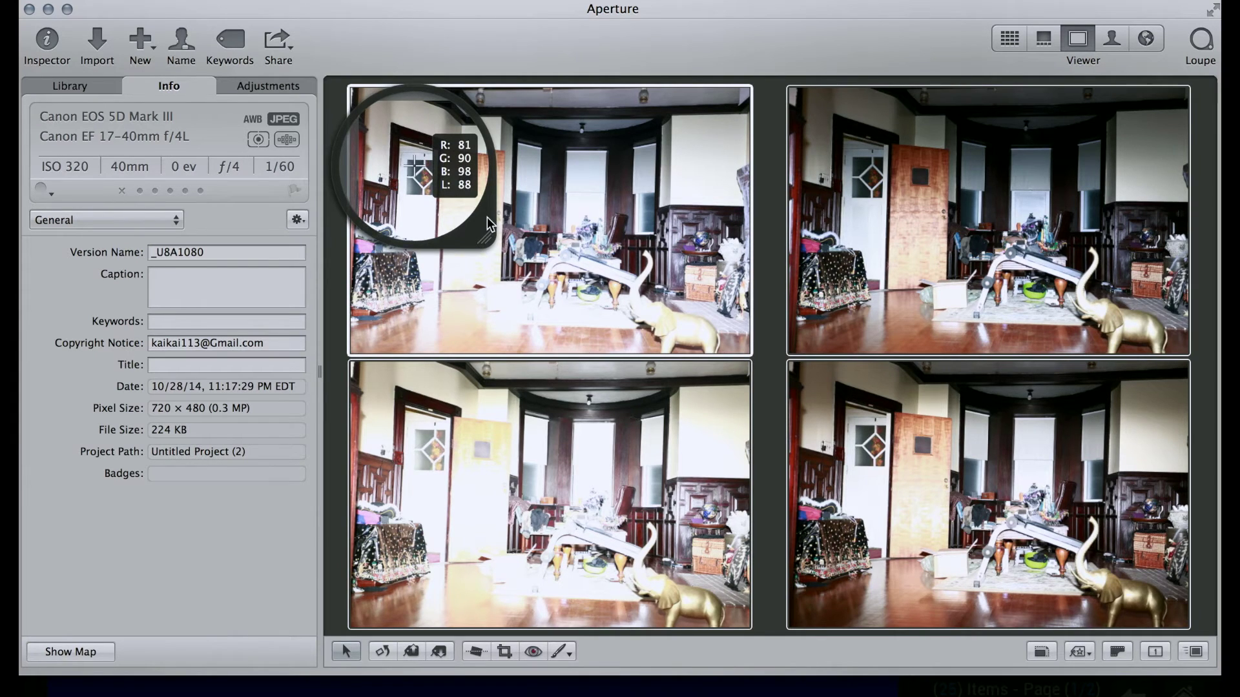
Sample the same door and window spots in the bottom-left, top-right and bottom-right photos to compare RGB readouts
{"action": "left_click_drag", "start_coordinate": [487, 217], "coordinate": [486, 217]}
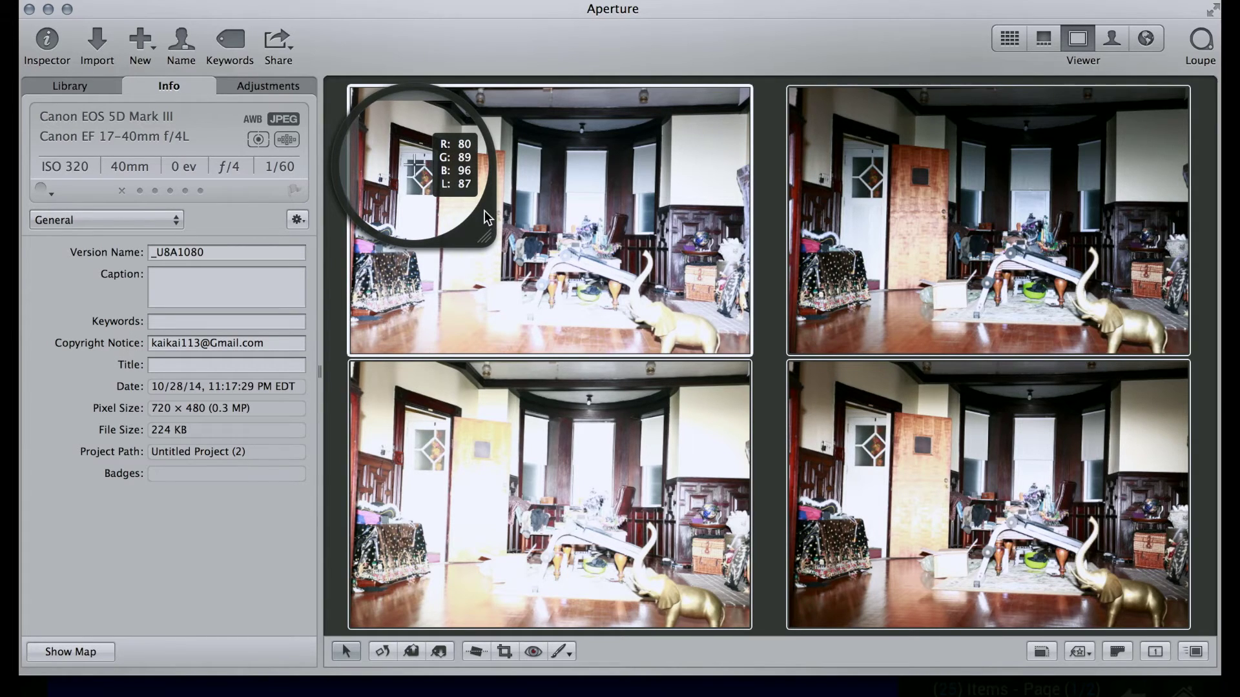
{"action": "mouse_move", "coordinate": [488, 216]}
{"action": "left_mouse_down"}
{"action": "mouse_move", "coordinate": [460, 410]}
{"action": "mouse_move", "coordinate": [493, 482]}
{"action": "left_mouse_up"}
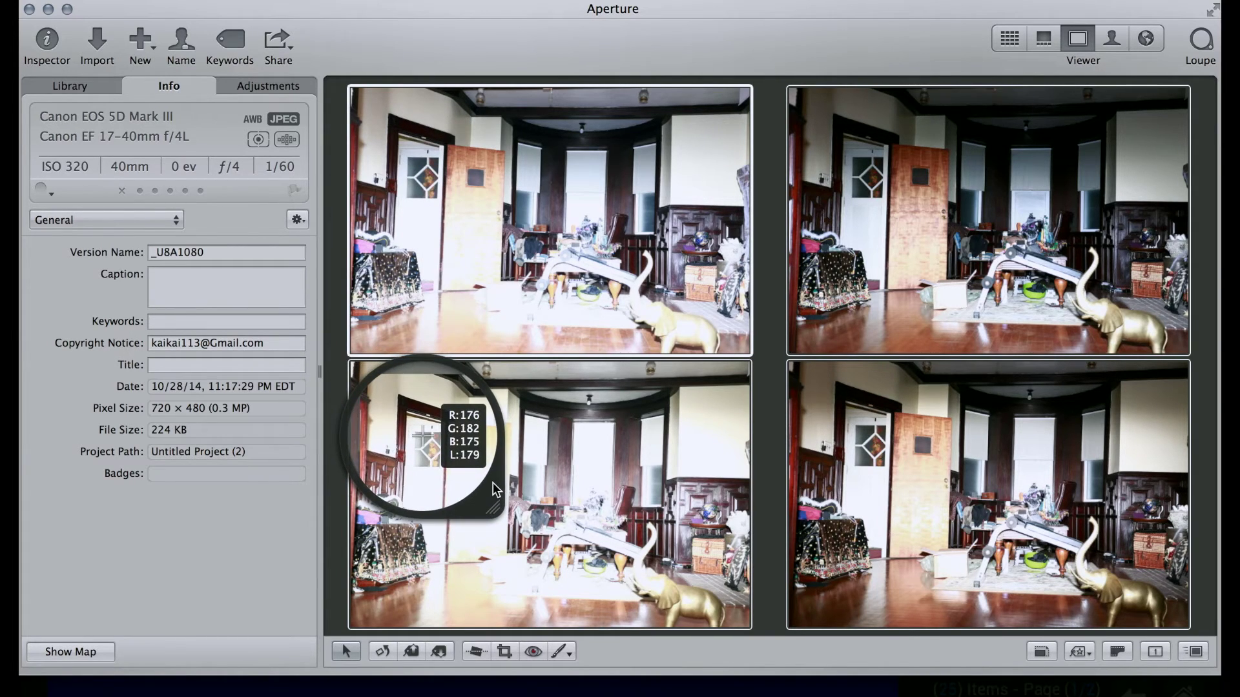
{"action": "mouse_move", "coordinate": [487, 475]}
{"action": "left_mouse_down"}
{"action": "mouse_move", "coordinate": [1098, 199]}
{"action": "mouse_move", "coordinate": [756, 275]}
{"action": "mouse_move", "coordinate": [1133, 238]}
{"action": "mouse_move", "coordinate": [1065, 205]}
{"action": "mouse_move", "coordinate": [1091, 199]}
{"action": "mouse_move", "coordinate": [1099, 237]}
{"action": "mouse_move", "coordinate": [1060, 452]}
{"action": "mouse_move", "coordinate": [1096, 459]}
{"action": "left_mouse_up"}
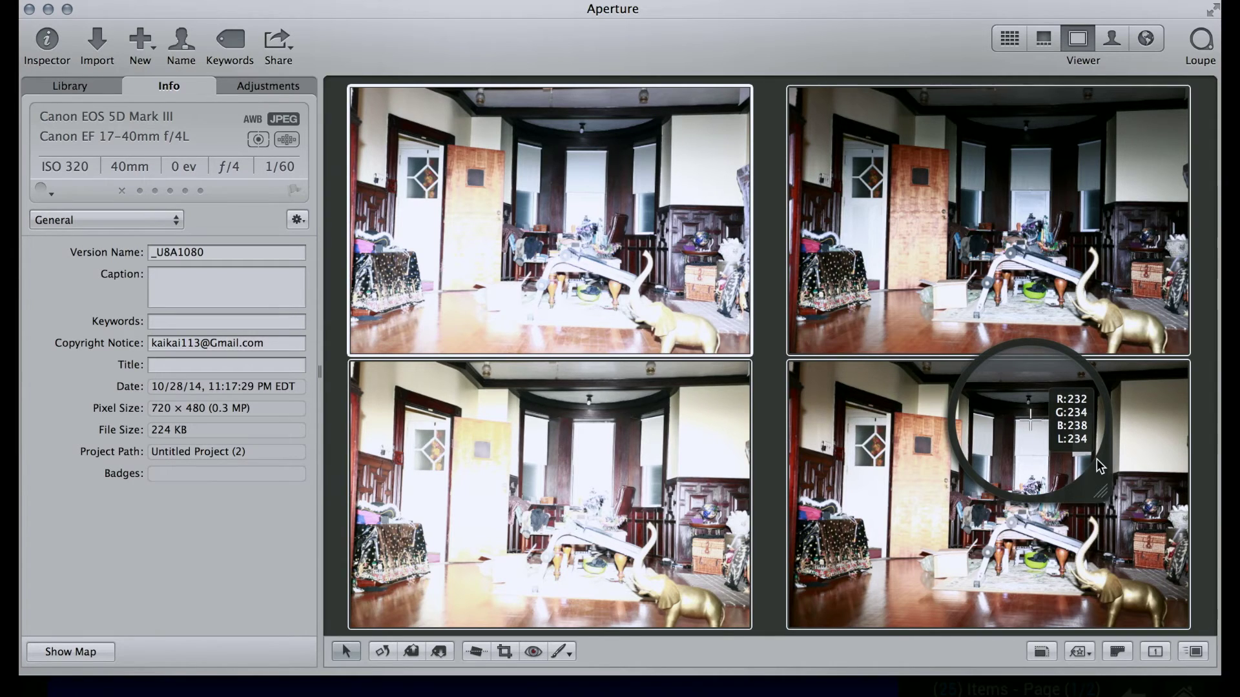
{"action": "left_click_drag", "start_coordinate": [1096, 459], "coordinate": [1100, 499]}
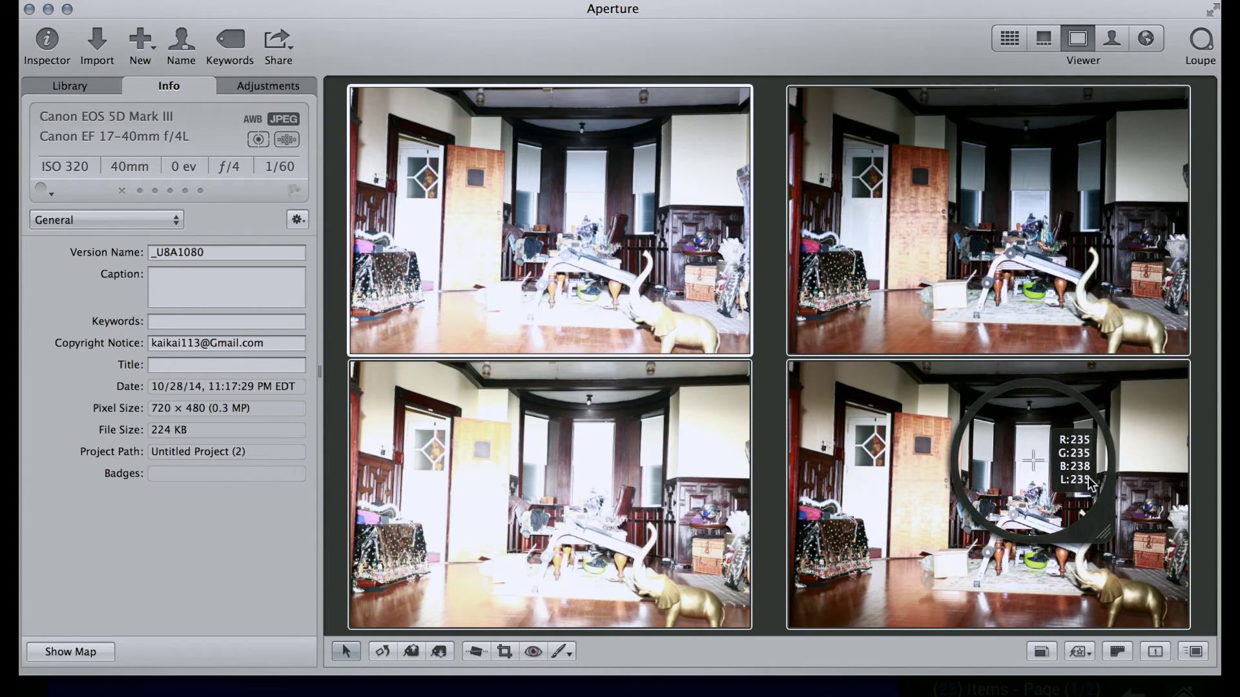
{"action": "mouse_move", "coordinate": [1105, 499]}
{"action": "left_mouse_down"}
{"action": "mouse_move", "coordinate": [936, 517]}
{"action": "mouse_move", "coordinate": [949, 514]}
{"action": "mouse_move", "coordinate": [940, 522]}
{"action": "mouse_move", "coordinate": [929, 475]}
{"action": "mouse_move", "coordinate": [927, 204]}
{"action": "mouse_move", "coordinate": [936, 258]}
{"action": "mouse_move", "coordinate": [935, 200]}
{"action": "mouse_move", "coordinate": [999, 318]}
{"action": "mouse_move", "coordinate": [1080, 282]}
{"action": "left_mouse_up"}
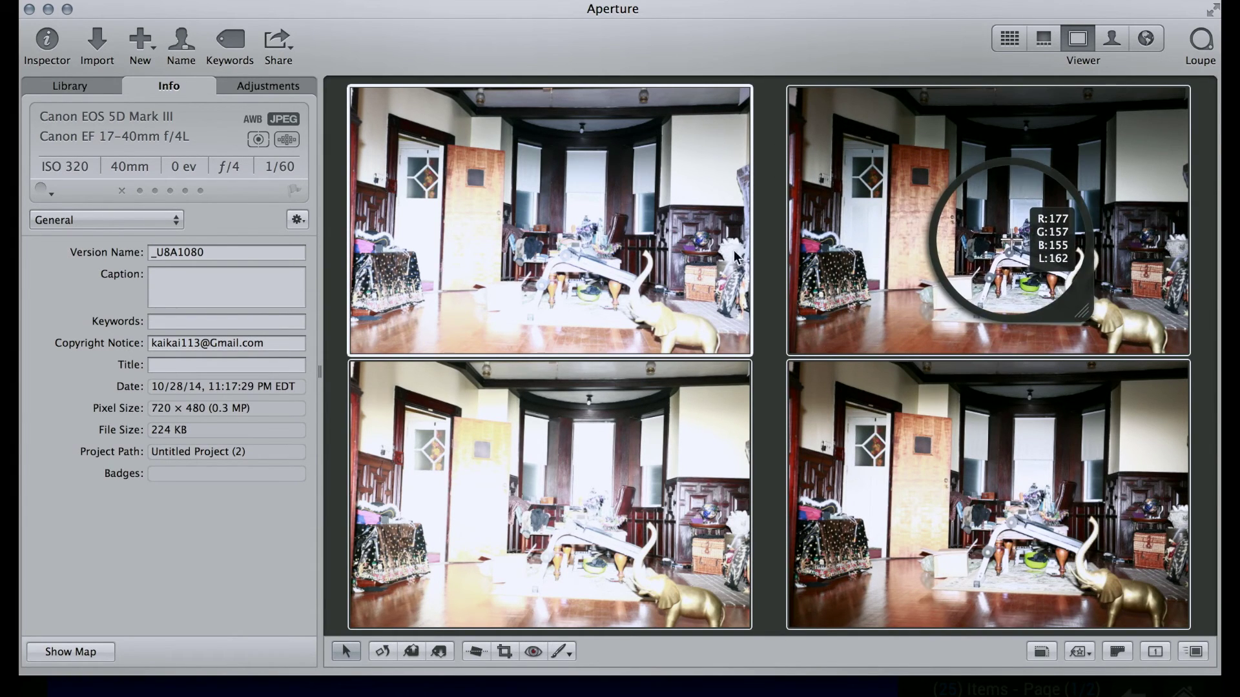
Open _U8A1080 full size from the Browser and overlay its autofocus points
{"action": "left_click", "coordinate": [1004, 41]}
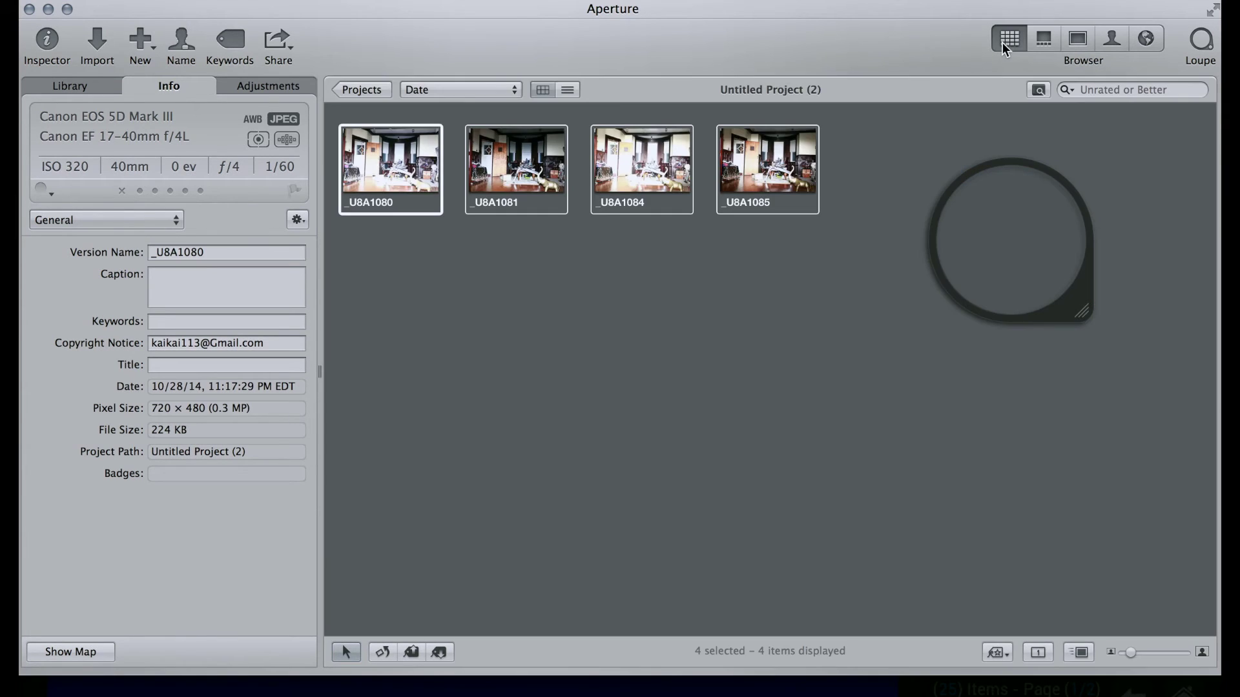
{"action": "left_click", "coordinate": [506, 274]}
{"action": "double_click", "coordinate": [417, 175]}
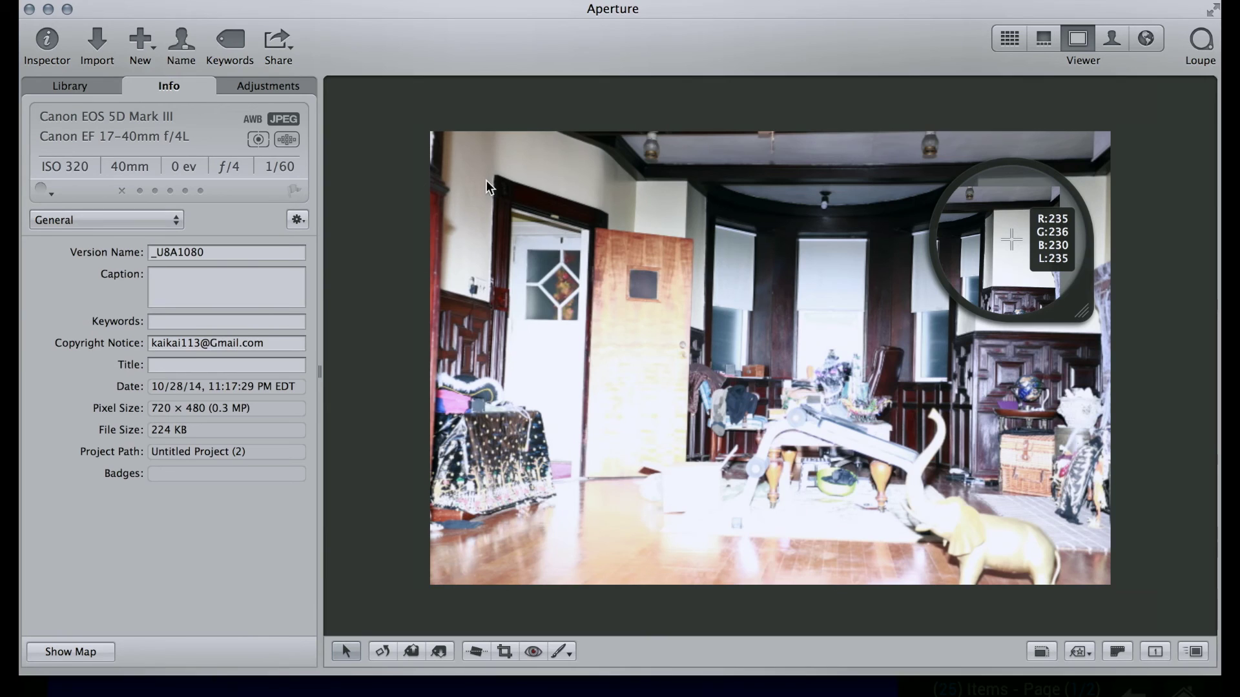
{"action": "left_click", "coordinate": [280, 138]}
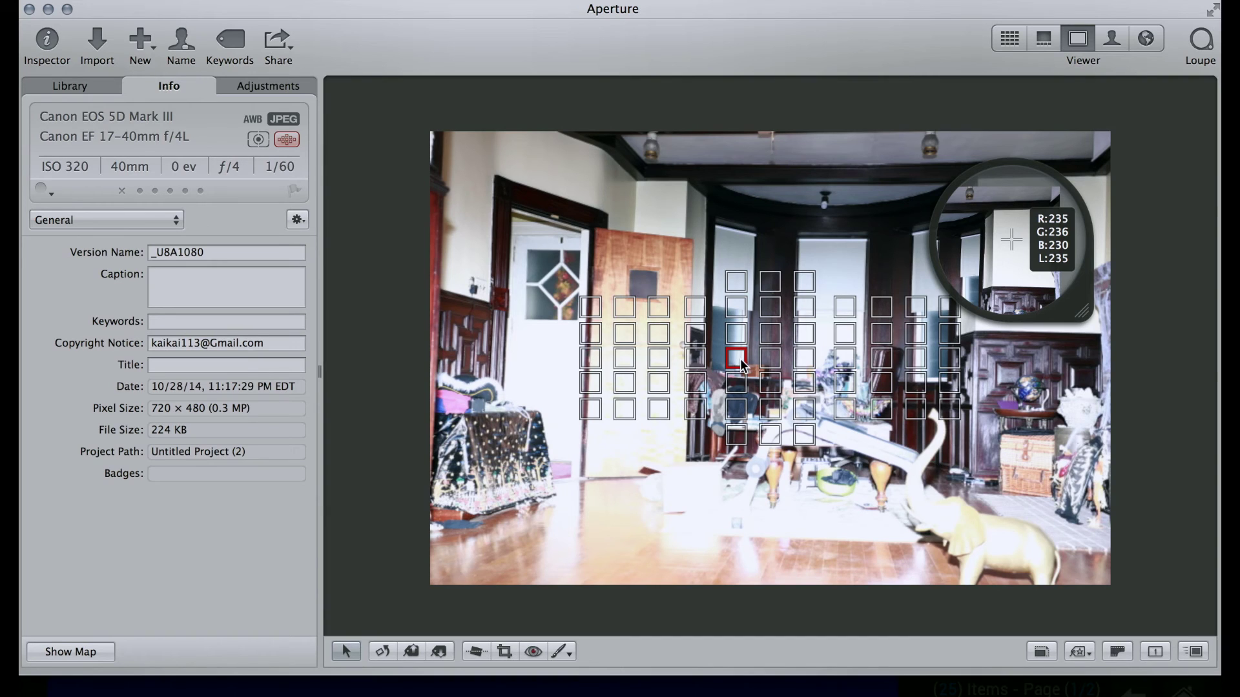
Step between _U8A1080, _U8A1081, _U8A1084 and _U8A1085, comparing exposure and focus points
{"action": "key", "text": "Right"}
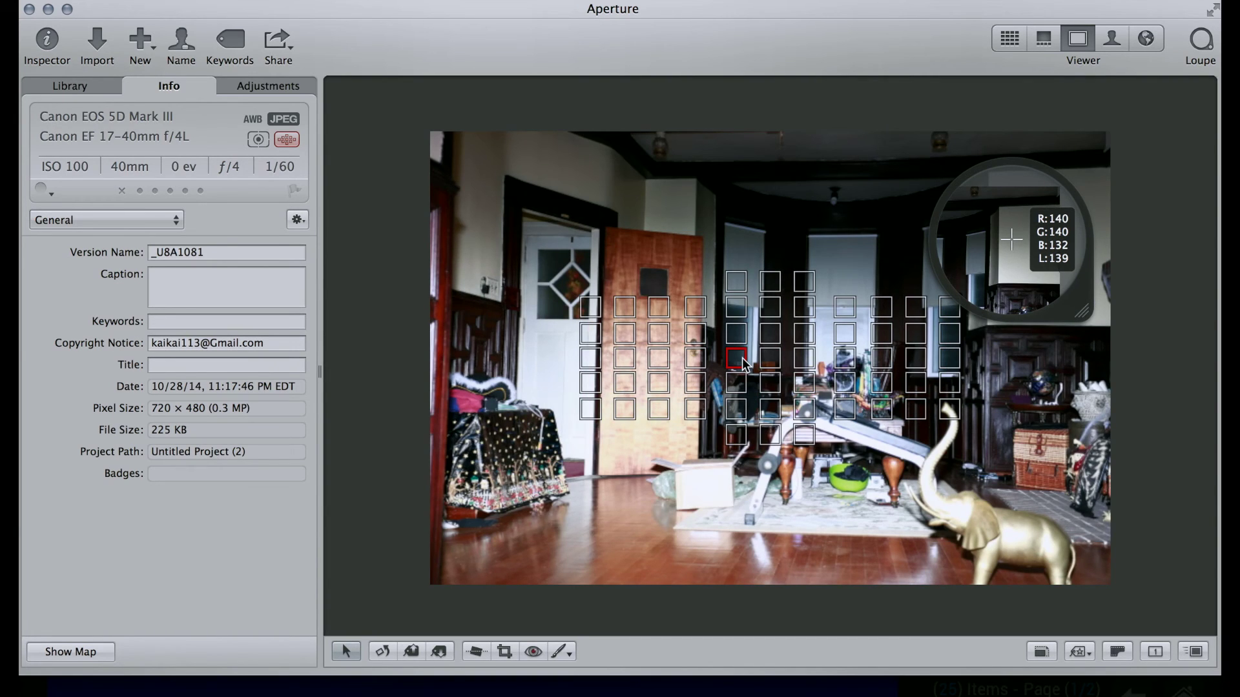
{"action": "key", "text": "Right"}
{"action": "key", "text": "Right"}
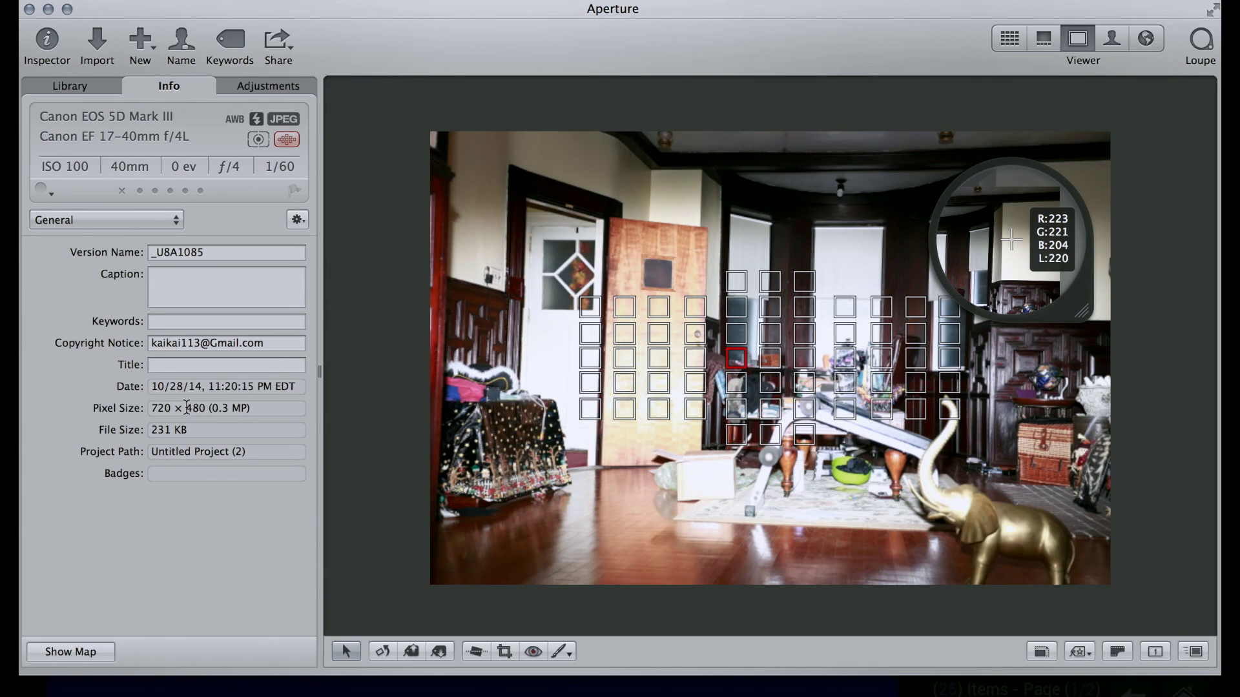
{"action": "key", "text": "Left"}
{"action": "key", "text": "Left"}
{"action": "key", "text": "Left"}
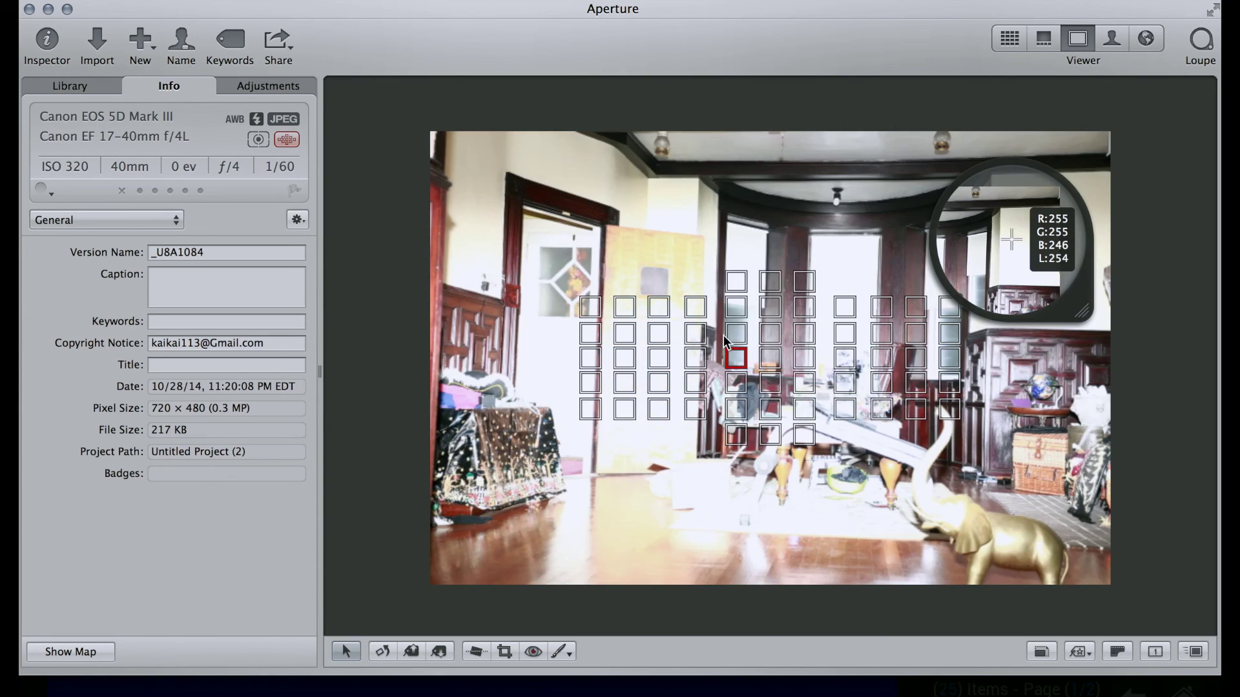
{"action": "key", "text": "Right"}
{"action": "key", "text": "Right"}
{"action": "key", "text": "Right"}
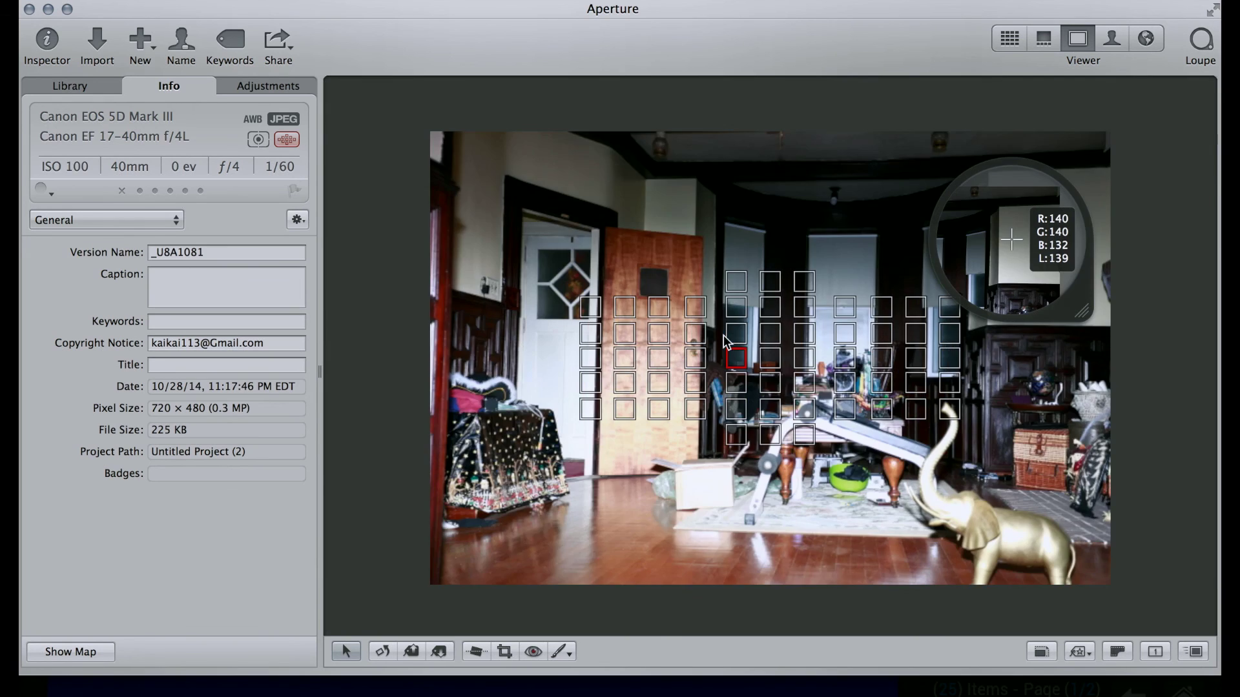
{"action": "key", "text": "Left"}
{"action": "key", "text": "Left"}
{"action": "key", "text": "Left"}
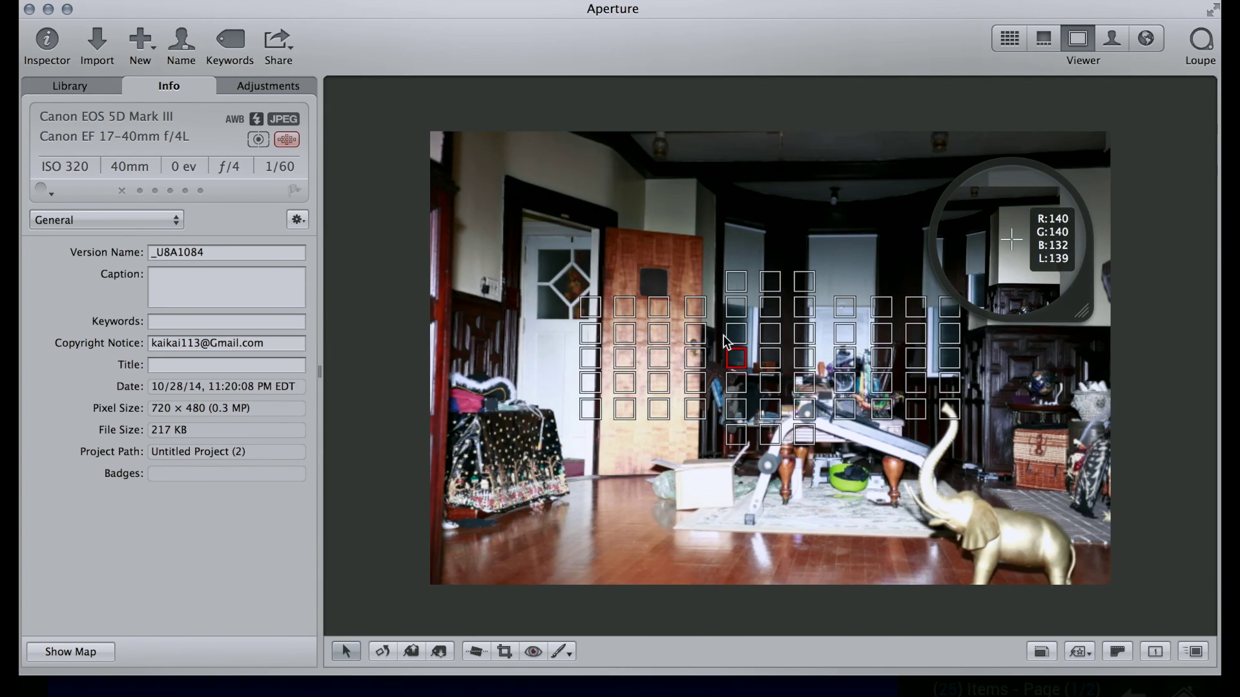